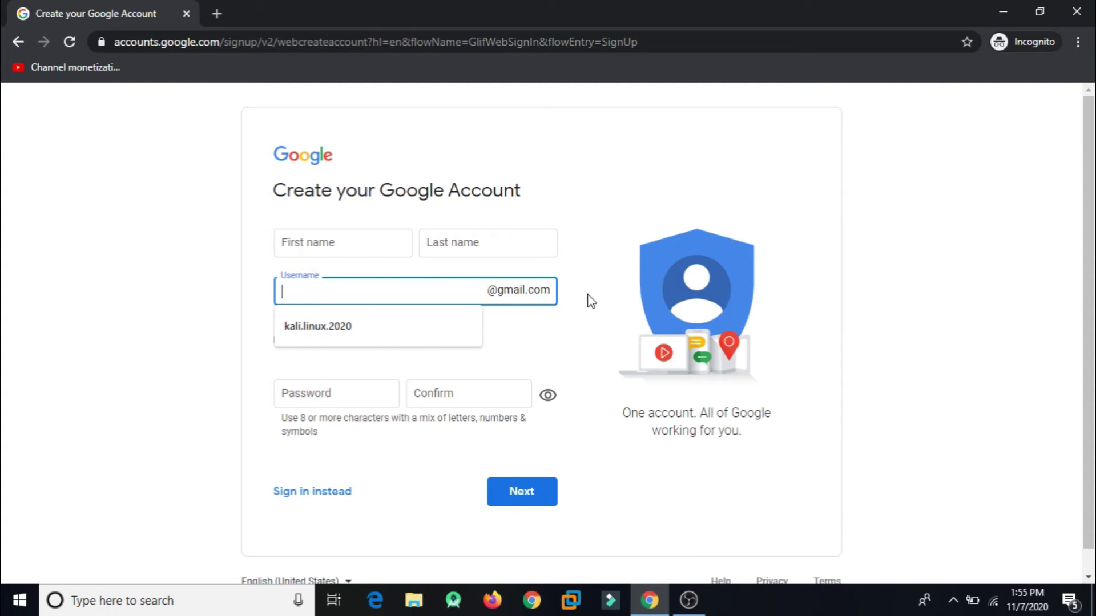
# Step: Dismiss the saved-username autofill popup and put the cursor in the First name field
pyautogui.click(567, 313)
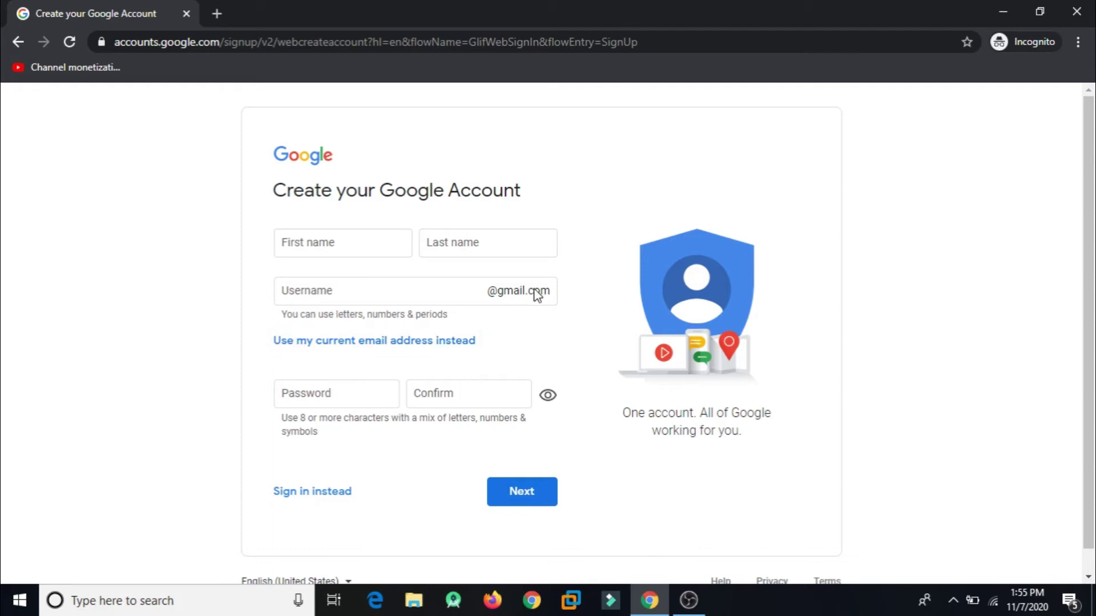
pyautogui.click(361, 235)
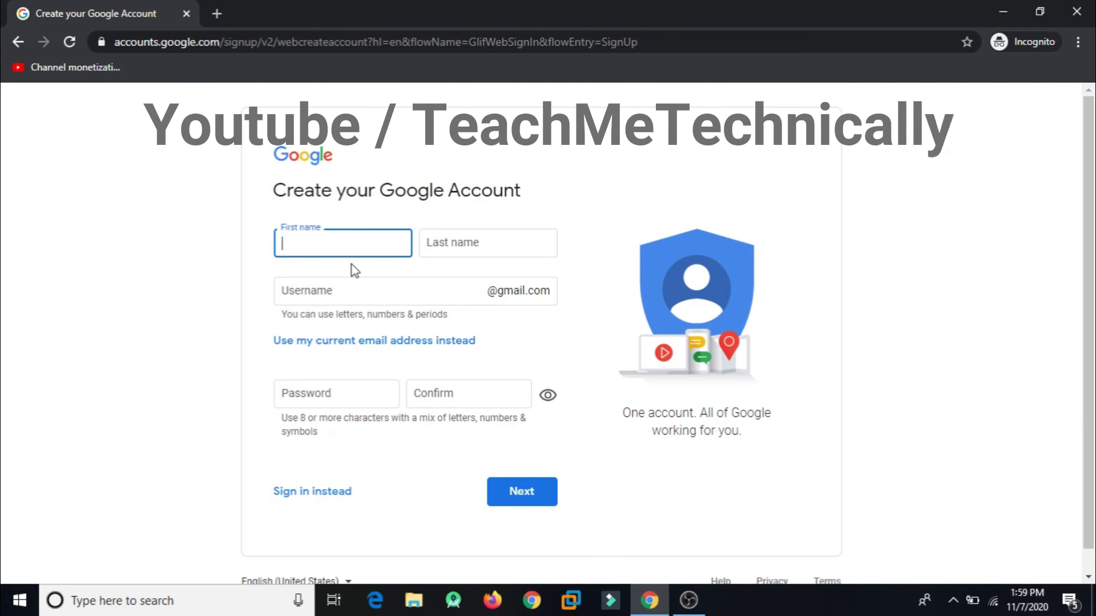
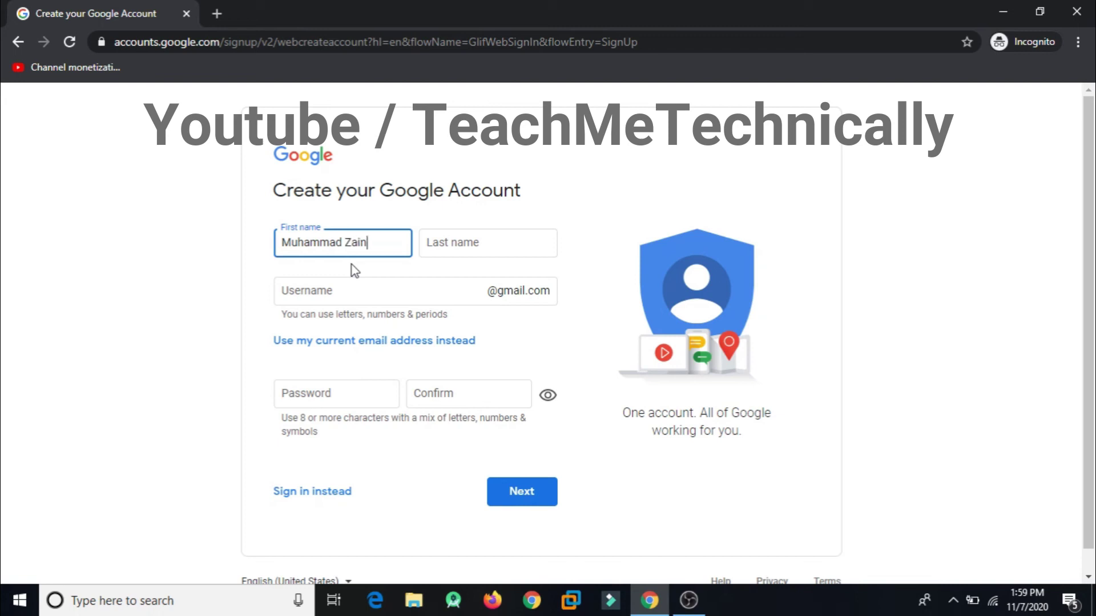
# Step: Enter the account holder's first name and last name in their fields
pyautogui.click(445, 245)
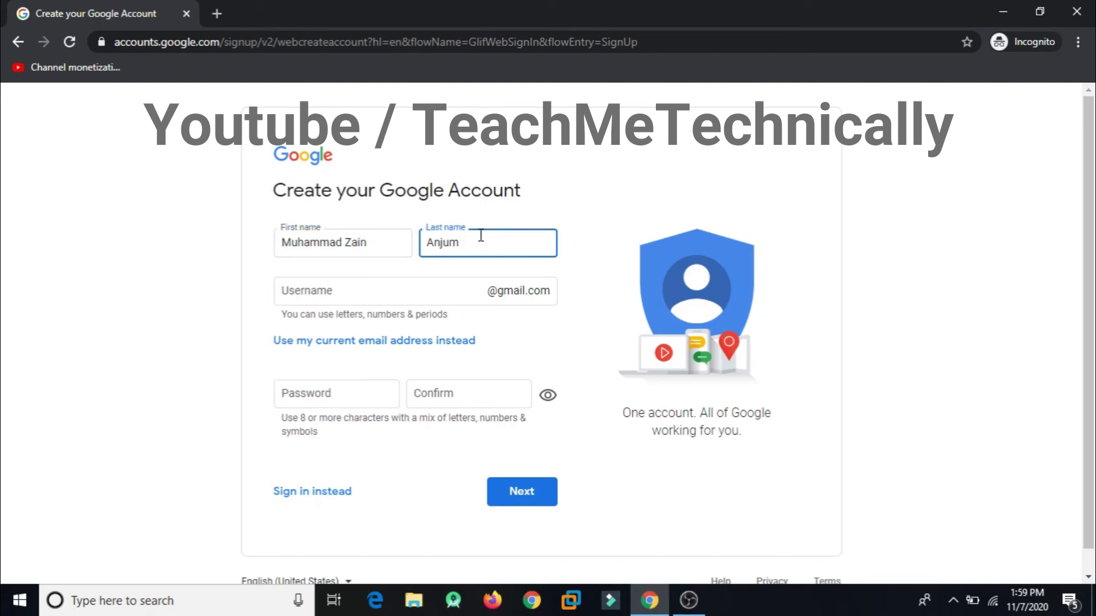
pyautogui.click(373, 239)
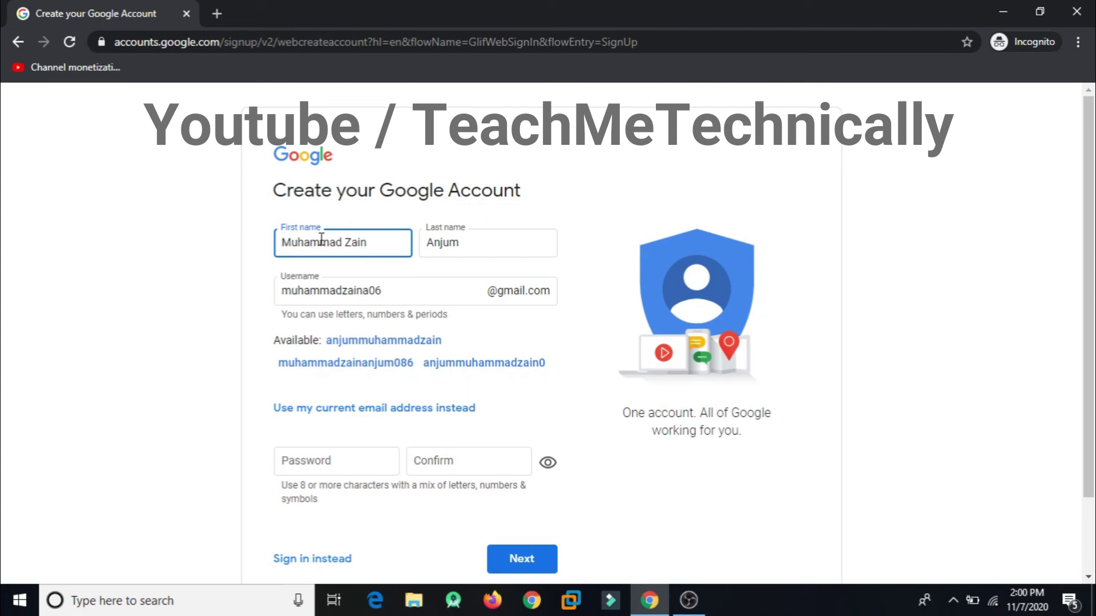
pyautogui.click(342, 242)
pyautogui.press('BackSpace')
pyautogui.press('BackSpace')
pyautogui.press('BackSpace')
pyautogui.press('BackSpace')
pyautogui.press('BackSpace')
pyautogui.press('BackSpace')
pyautogui.press('BackSpace')
pyautogui.press('BackSpace')
pyautogui.press('BackSpace')
pyautogui.write('Teach Me')
pyautogui.doubleClick(341, 242)
pyautogui.press('BackSpace')
pyautogui.write('Me')
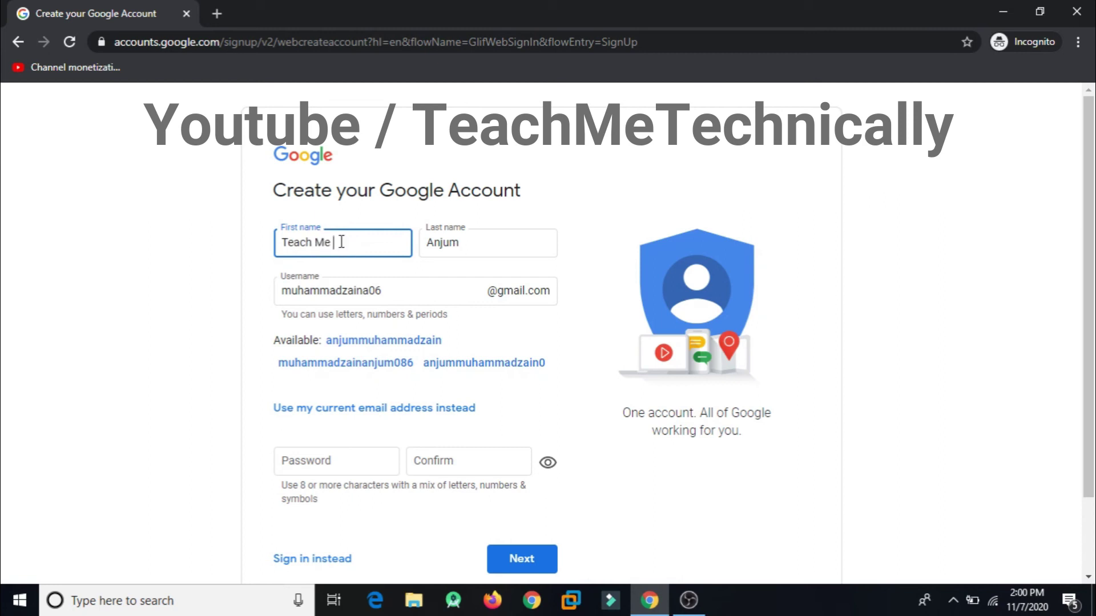
pyautogui.press('BackSpace')
pyautogui.doubleClick(436, 242)
pyautogui.write('Technically')
pyautogui.click(585, 229)
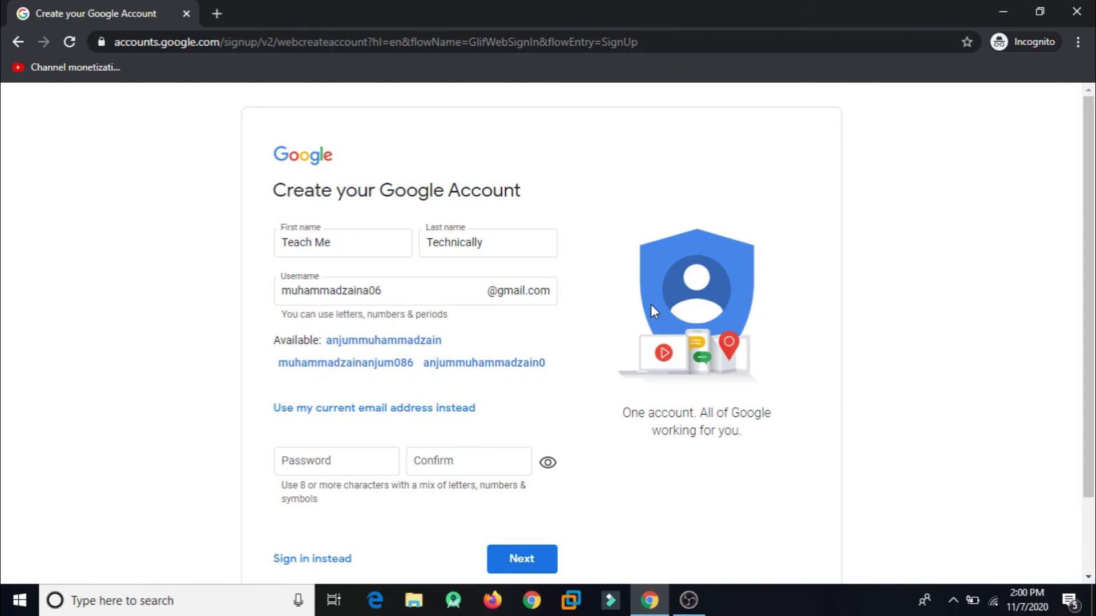
pyautogui.doubleClick(482, 242)
pyautogui.hotkey('ctrl', 'z')
pyautogui.click(329, 246)
pyautogui.doubleClick(329, 246)
pyautogui.click(329, 247)
pyautogui.hotkey('ctrl', 'z')
pyautogui.hotkey('ctrl', 'z')
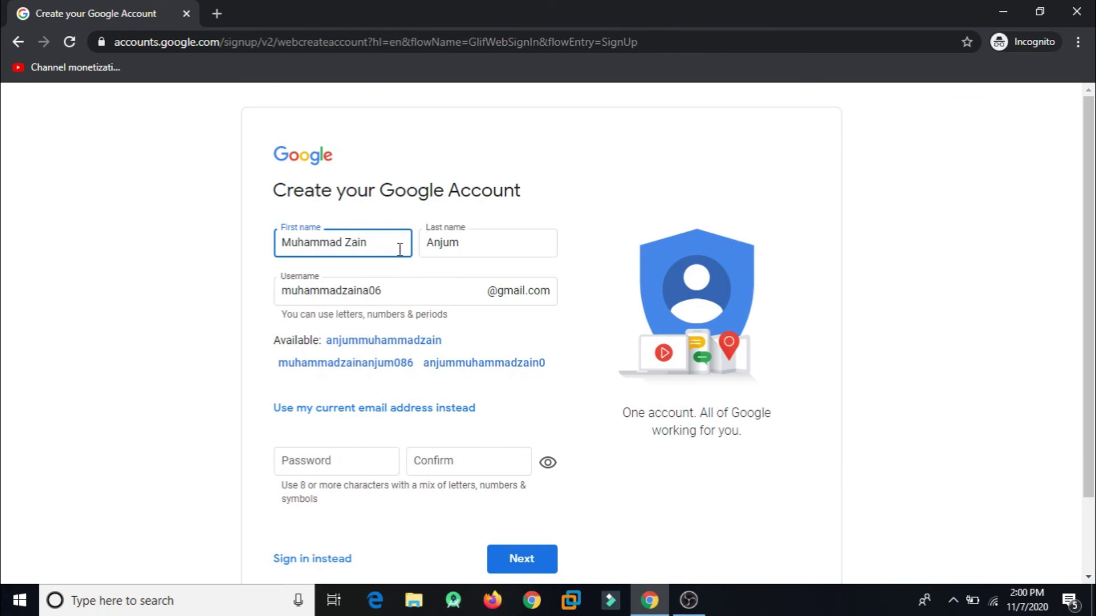
# Step: Change the generated username to a custom dotted form of the full name
pyautogui.click(485, 251)
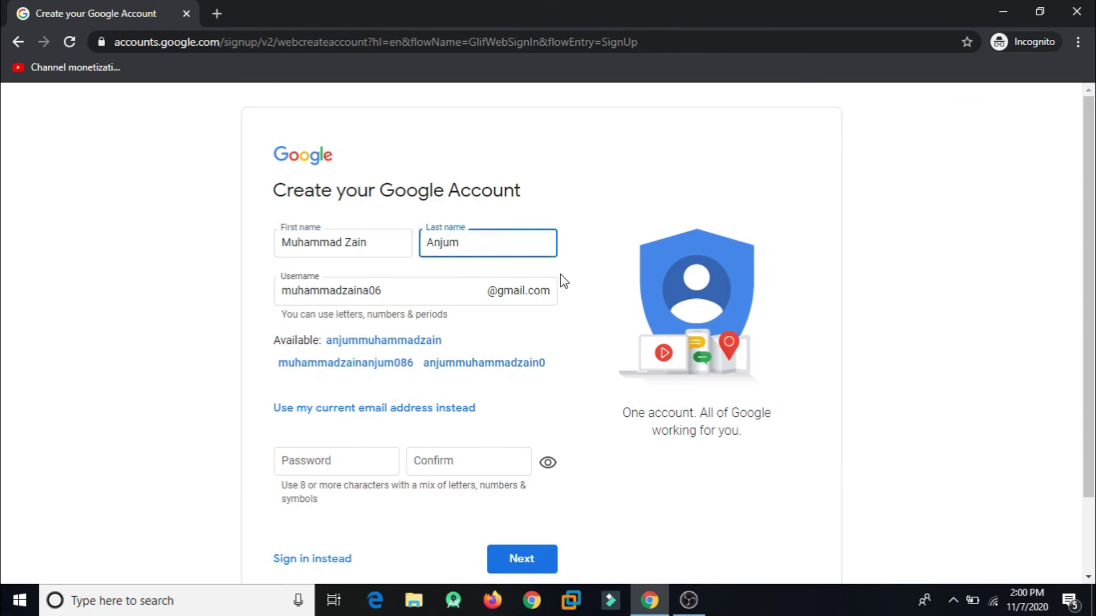
pyautogui.click(540, 289)
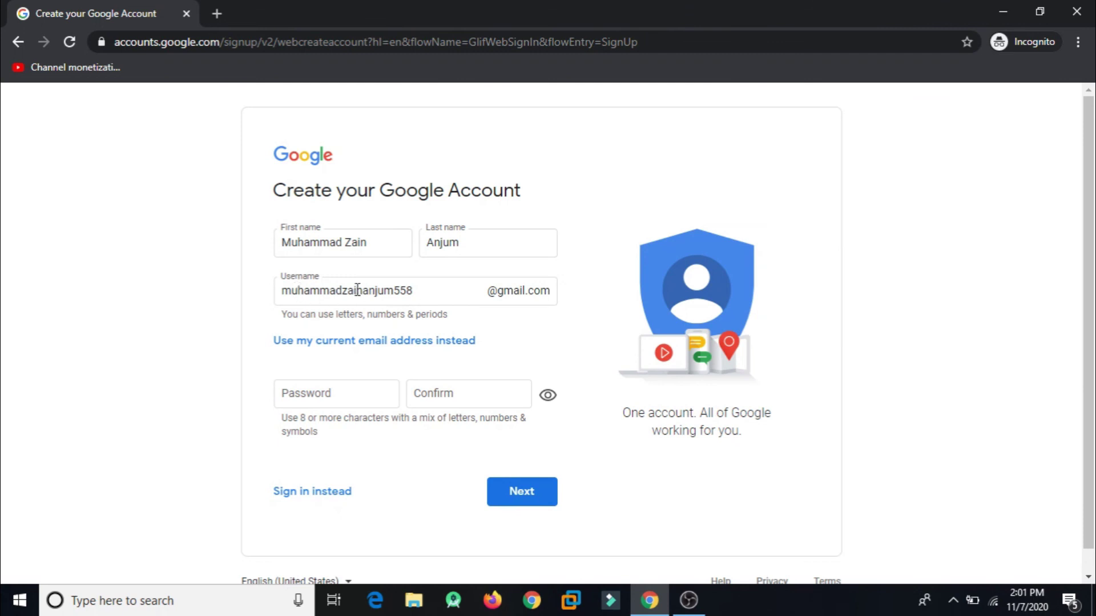
pyautogui.click(437, 300)
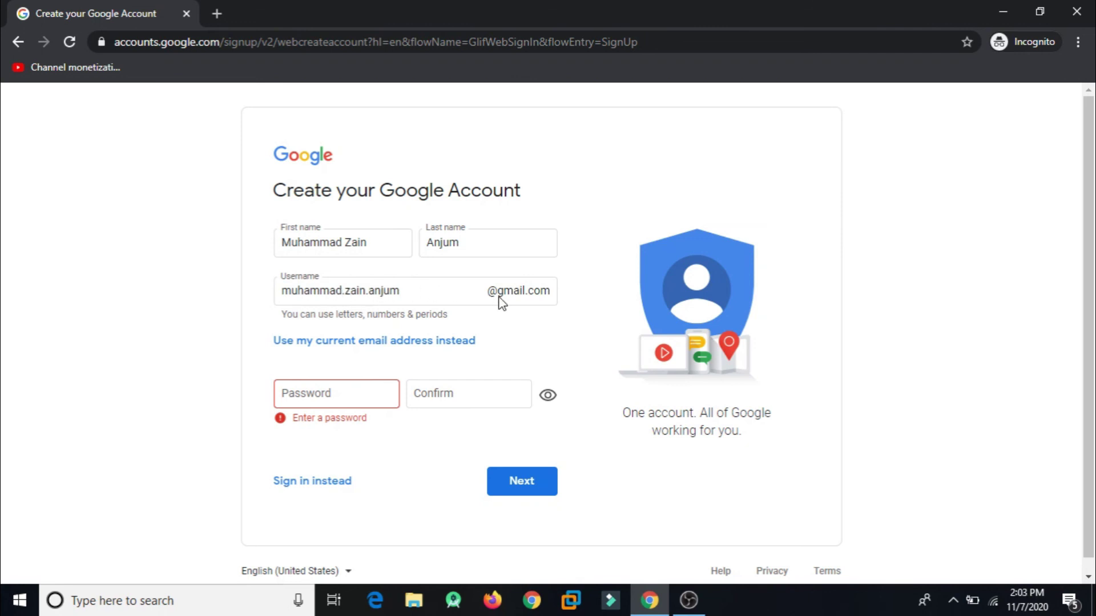
pyautogui.click(351, 388)
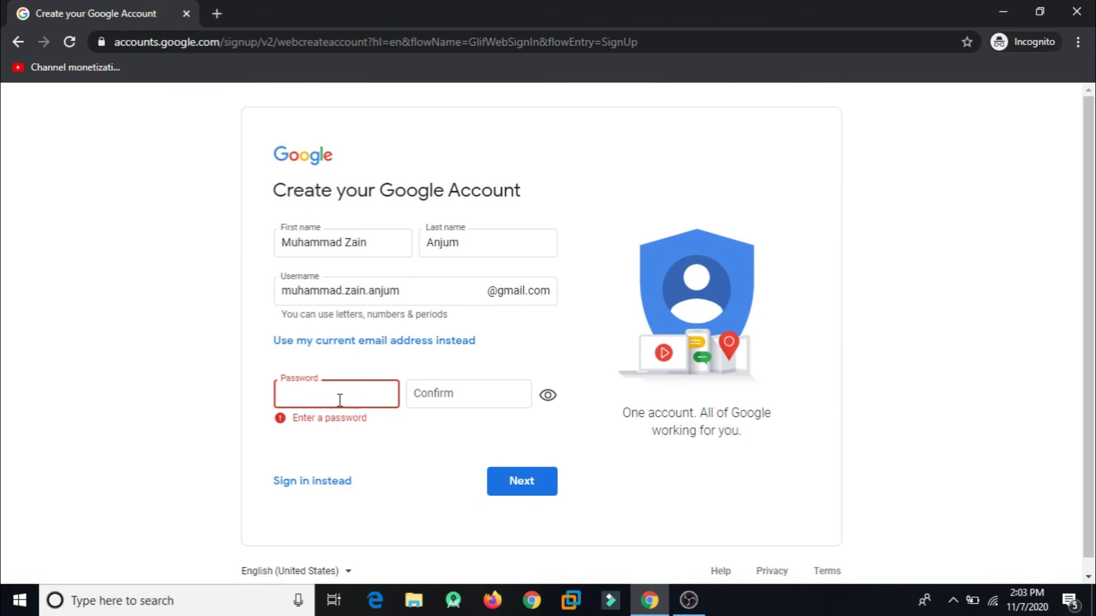